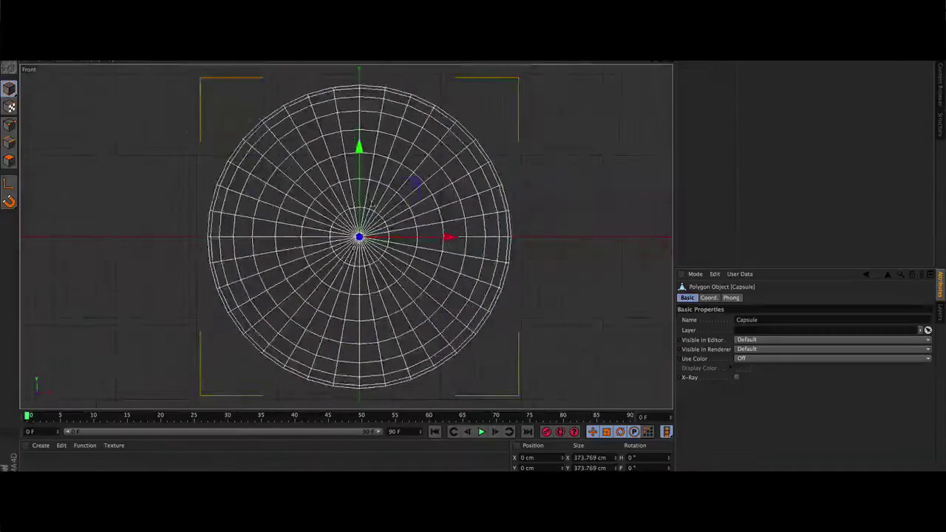
# Step: Select polygons along the capsule's side and end, try an extrusion, then undo it
pyautogui.click(225, 254)
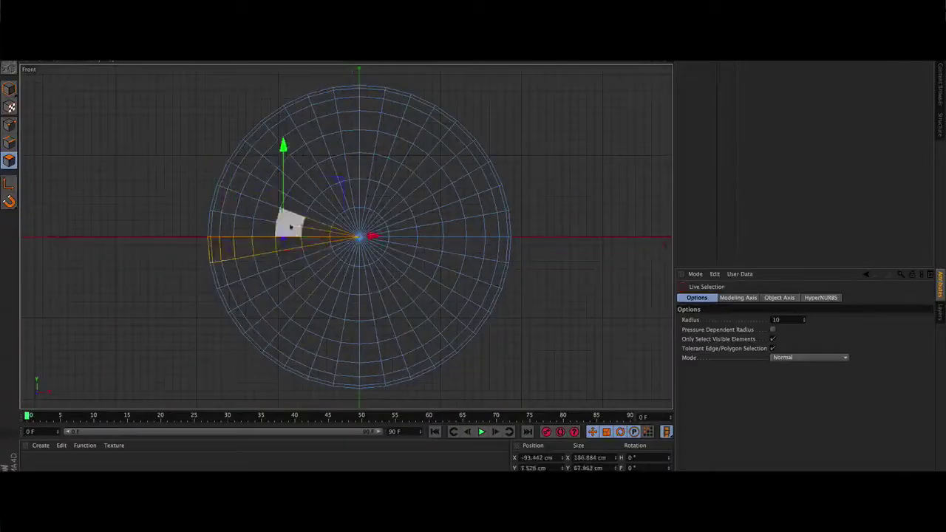
pyautogui.press('F1')
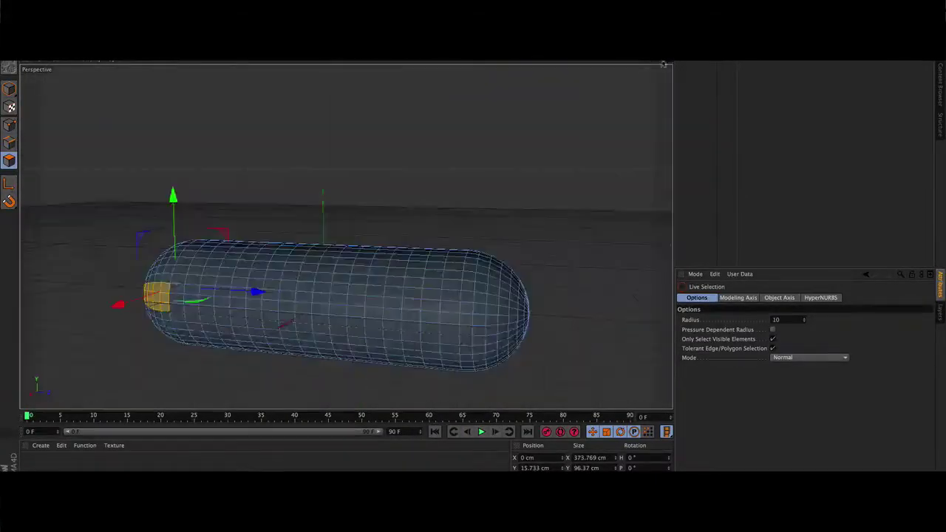
pyautogui.keyDown('alt'); pyautogui.moveTo(434, 244); pyautogui.dragTo(488, 269); pyautogui.keyUp('alt')
pyautogui.keyDown('alt'); pyautogui.moveTo(462, 317); pyautogui.dragTo(414, 310); pyautogui.keyUp('alt')
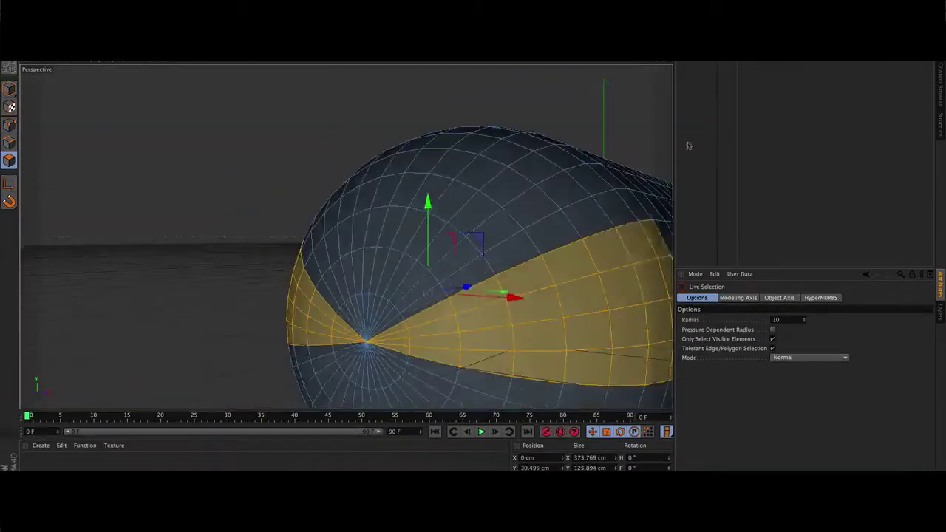
pyautogui.rightClick(170, 274)
pyautogui.click(207, 276)
pyautogui.moveTo(222, 285); pyautogui.dragTo(267, 292)
pyautogui.rightClick(266, 292)
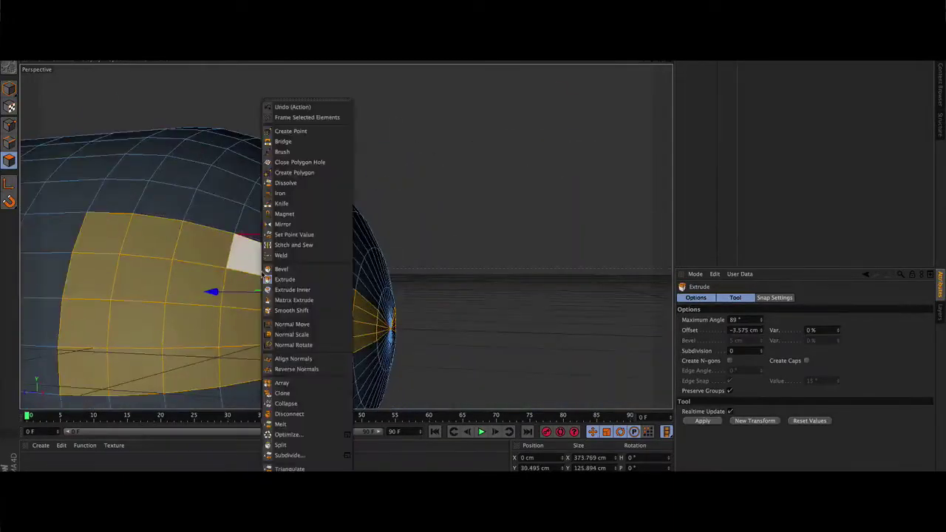
pyautogui.click(277, 296)
# Step: Disconnect the selected side polygons from the capsule and extrude them
pyautogui.press('e')
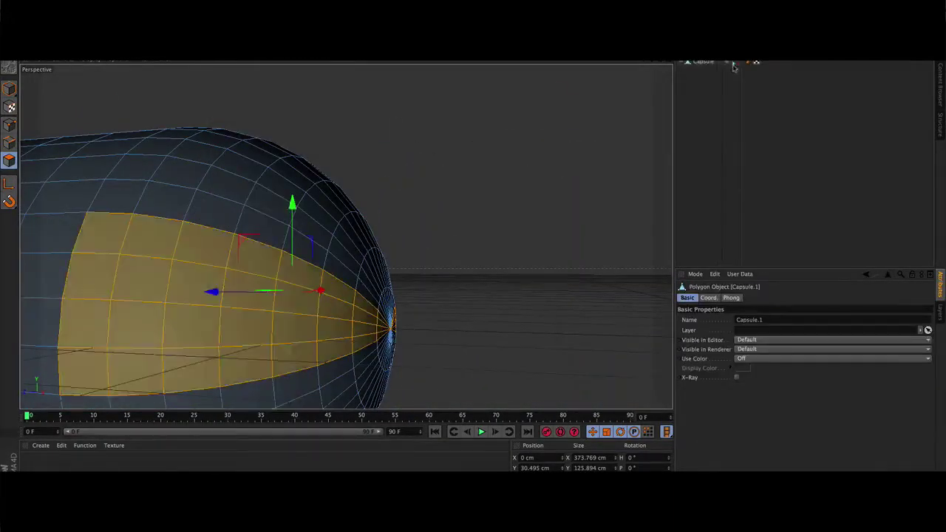
pyautogui.rightClick(270, 255)
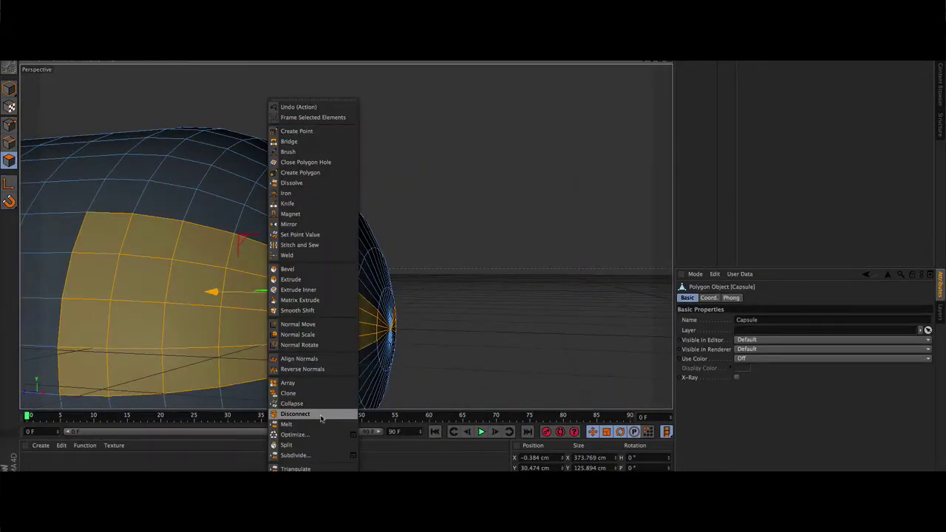
pyautogui.click(312, 416)
pyautogui.moveTo(198, 311)
pyautogui.keyDown('alt'); pyautogui.mouseDown()
pyautogui.moveTo(345, 236)
pyautogui.moveTo(524, 253)
pyautogui.mouseUp(); pyautogui.keyUp('alt')
pyautogui.press('d')
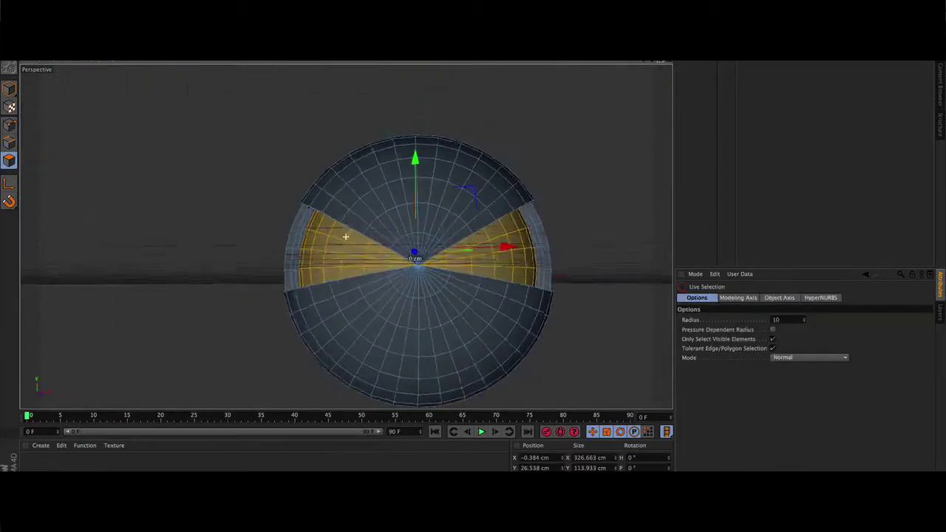
pyautogui.keyDown('alt'); pyautogui.moveTo(423, 142); pyautogui.dragTo(400, 171); pyautogui.keyUp('alt')
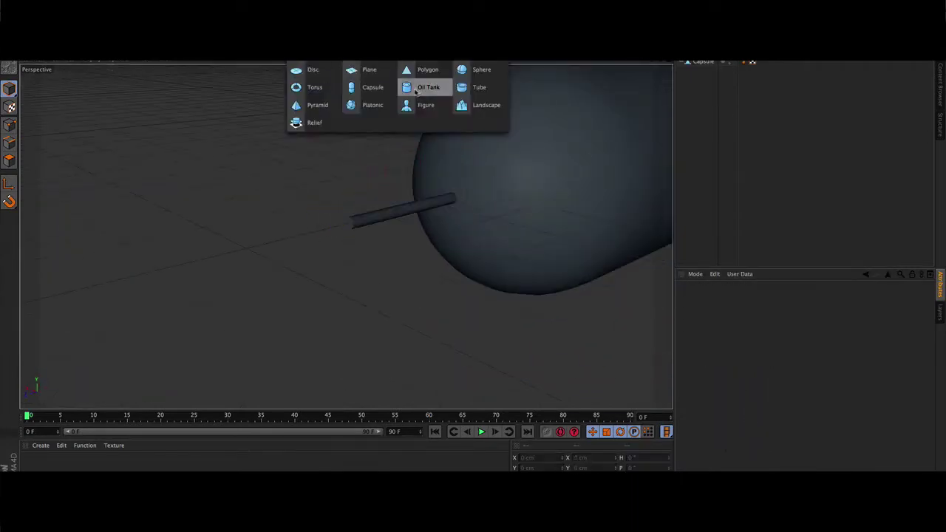
# Step: Add an Oil Tank on the rod and shrink its radius to about 42 cm
pyautogui.click(418, 92)
pyautogui.click(747, 421)
pyautogui.moveTo(196, 229); pyautogui.dragTo(281, 230)
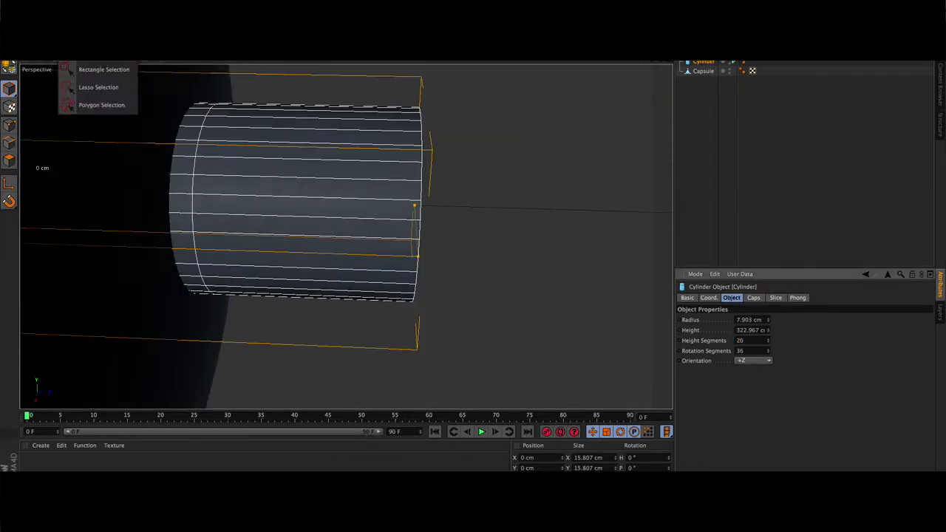
pyautogui.rightClick(343, 235)
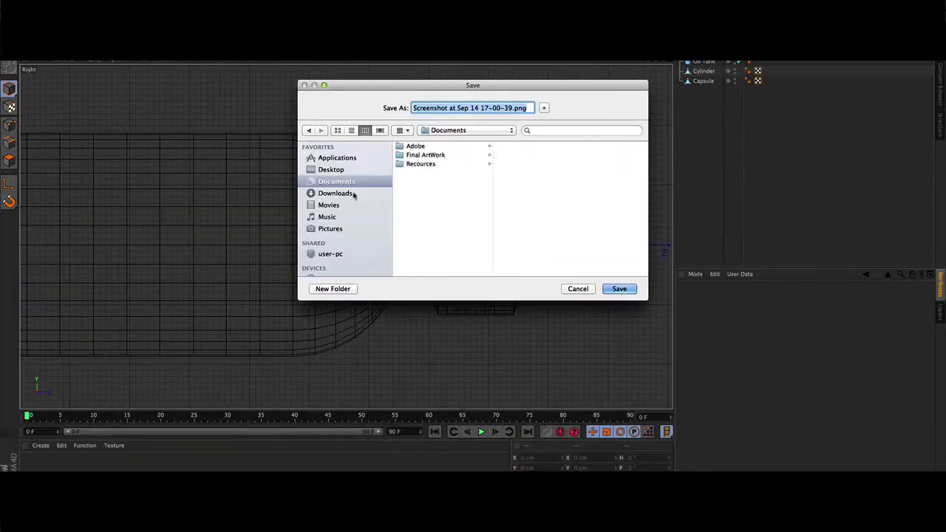
# Step: Save the screenshots into the ScreenShots folder, naming the four-view one 'All4 1'
pyautogui.click(399, 130)
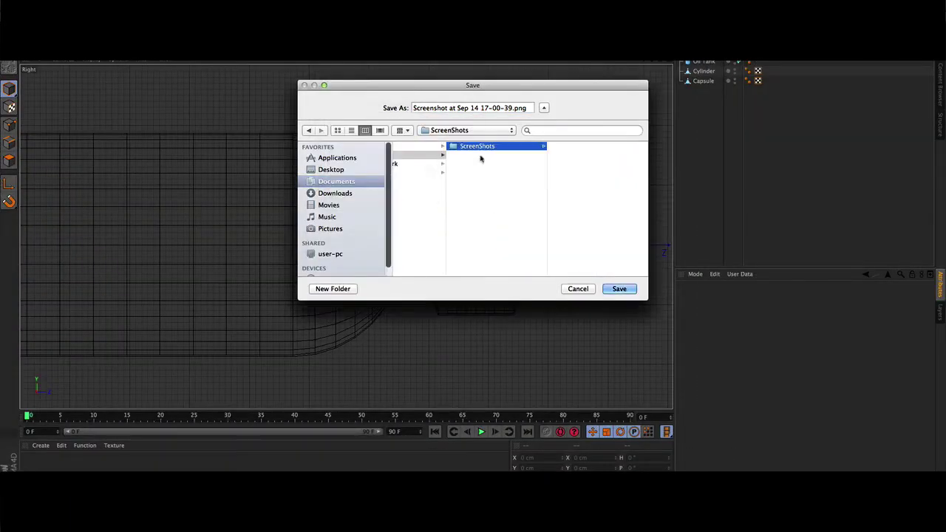
pyautogui.write('All4 1')
pyautogui.press('Return')
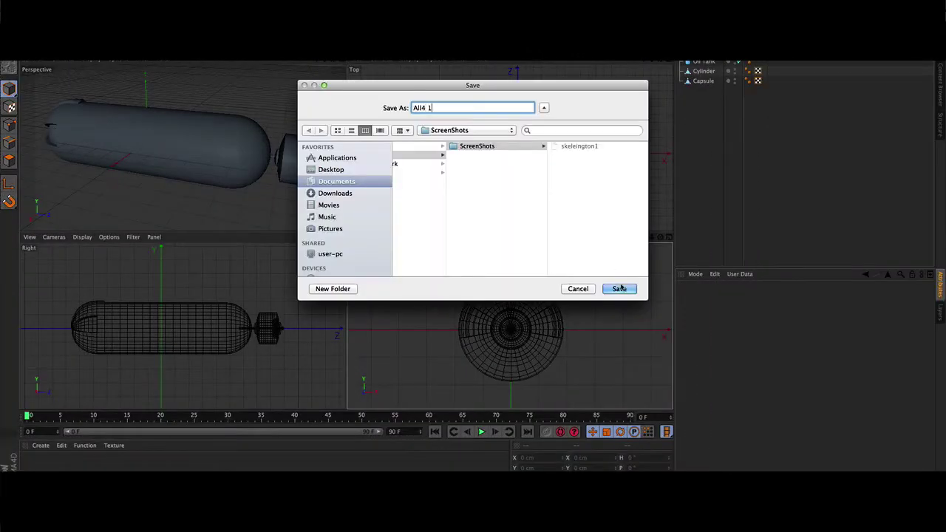
pyautogui.click(621, 288)
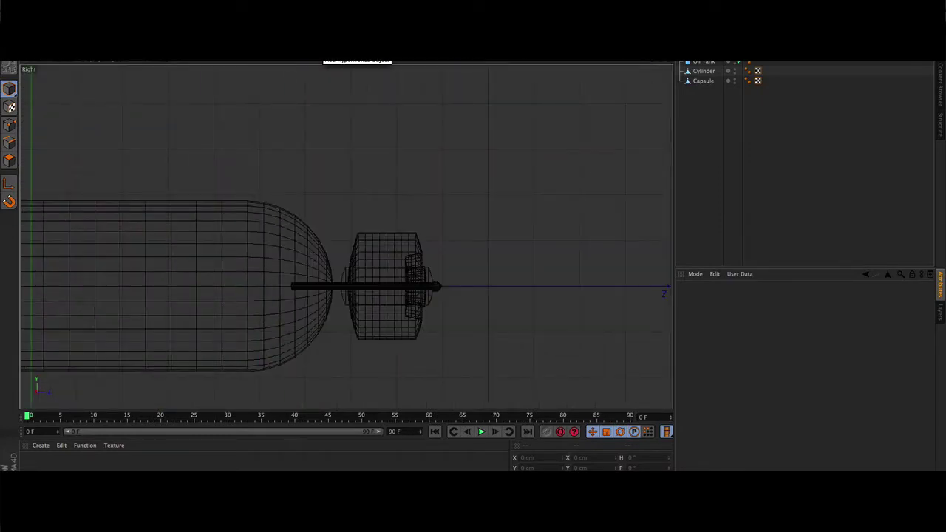
# Step: Draw a closed, hook-shaped Linear spline for the fin outline
pyautogui.click(335, 65)
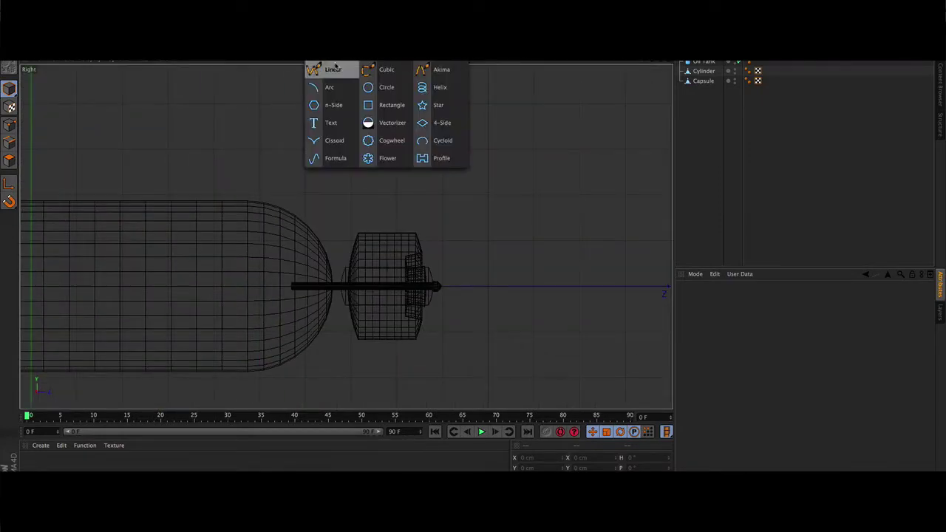
pyautogui.click(333, 75)
pyautogui.click(366, 238)
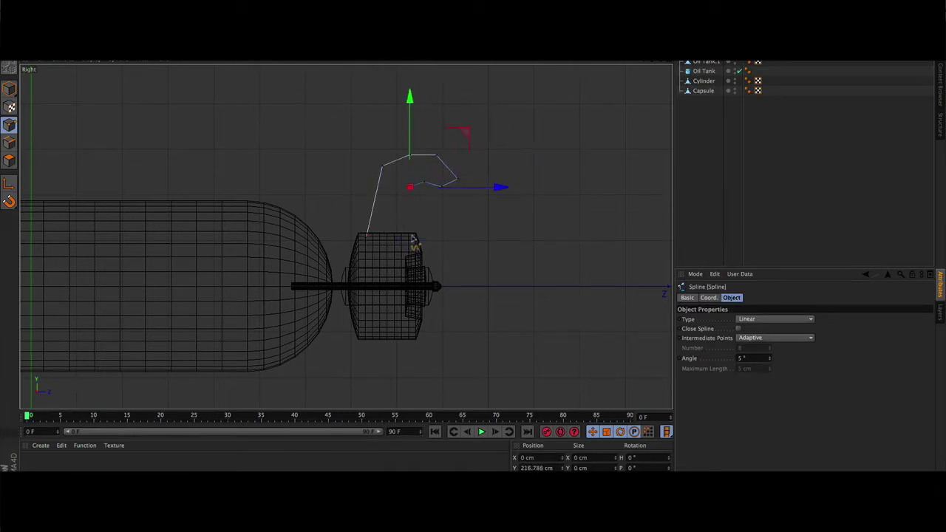
pyautogui.rightClick(412, 240)
pyautogui.click(433, 222)
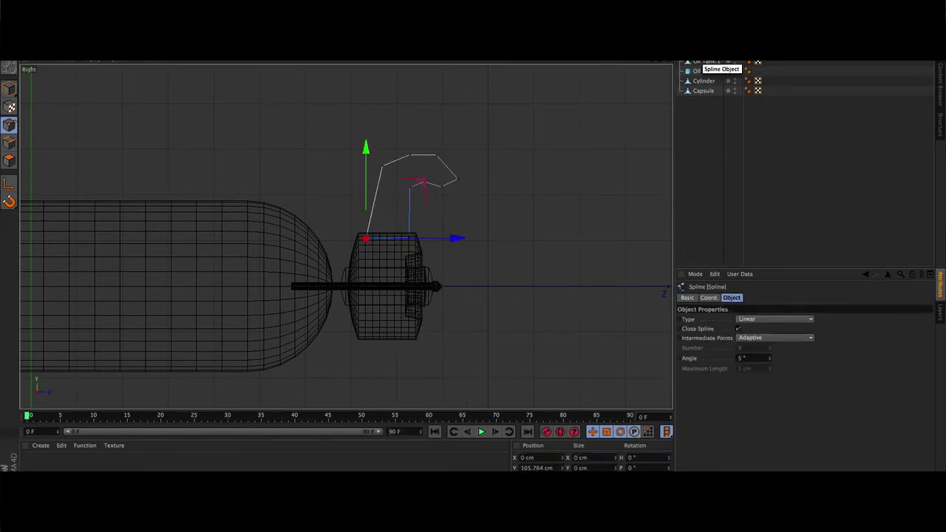
# Step: Extrude the hook spline to a 20 cm depth
pyautogui.press('F5')
pyautogui.press('F1')
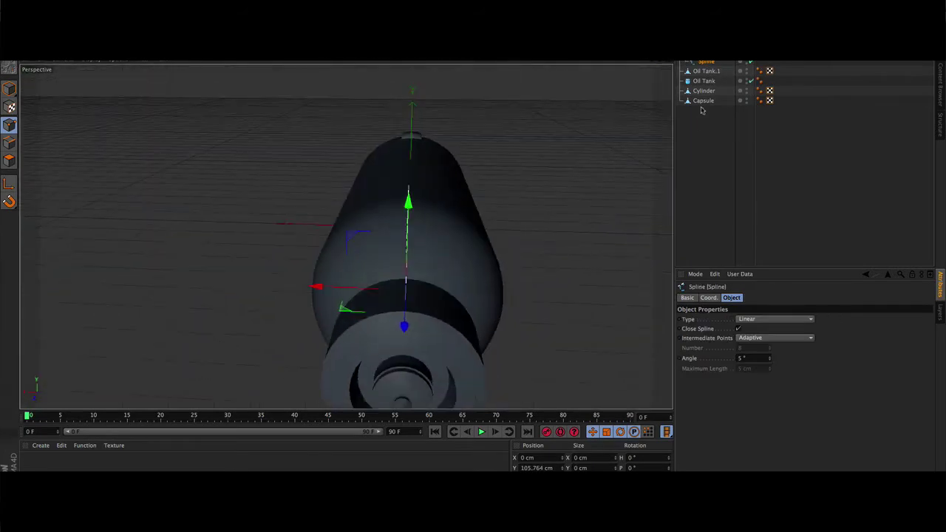
pyautogui.press('Return')
pyautogui.press('F5')
pyautogui.press('F4')
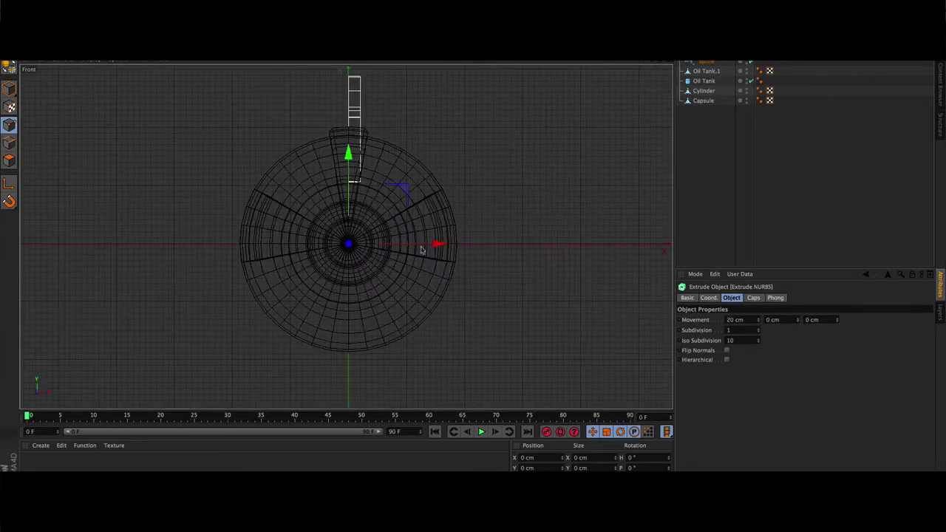
pyautogui.press('F1')
# Step: Put the extruded hook in an Array with 2 copies, rotated so a fin sits on top
pyautogui.moveTo(710, 62); pyautogui.dragTo(695, 71)
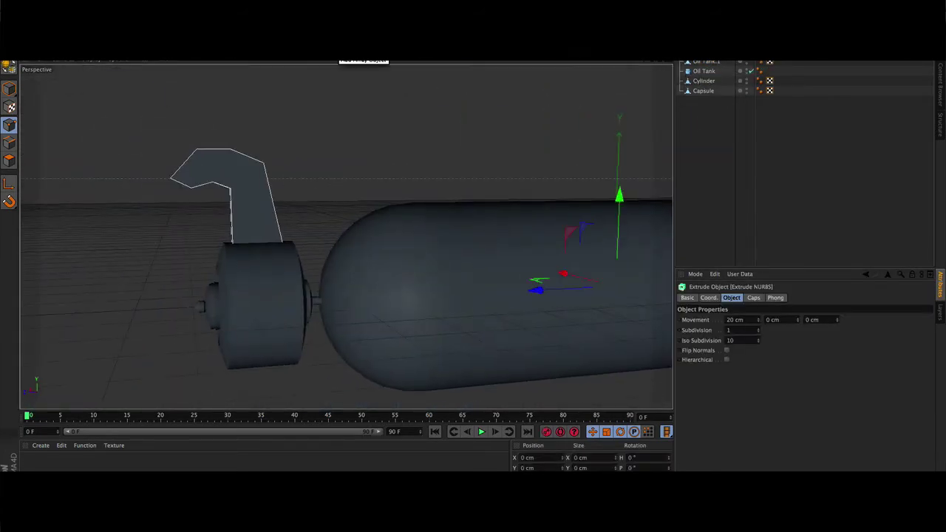
pyautogui.write('2')
pyautogui.write('4')
pyautogui.press('Return')
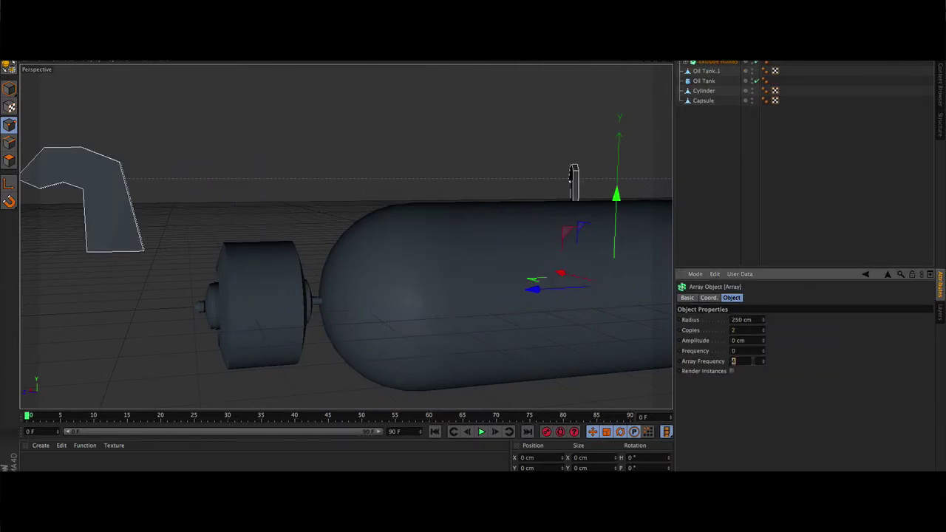
pyautogui.press('r')
pyautogui.moveTo(586, 250); pyautogui.dragTo(598, 306)
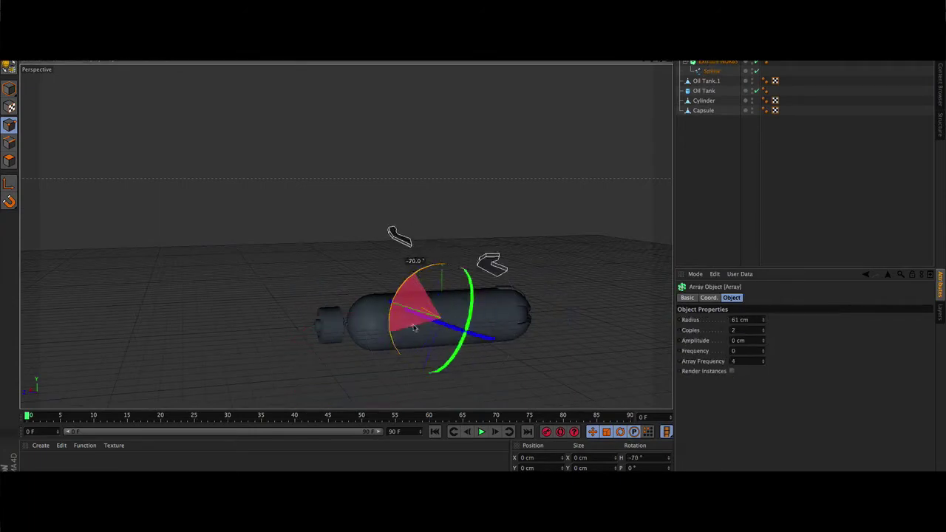
pyautogui.keyDown('alt'); pyautogui.moveTo(451, 323); pyautogui.dragTo(347, 234); pyautogui.keyUp('alt')
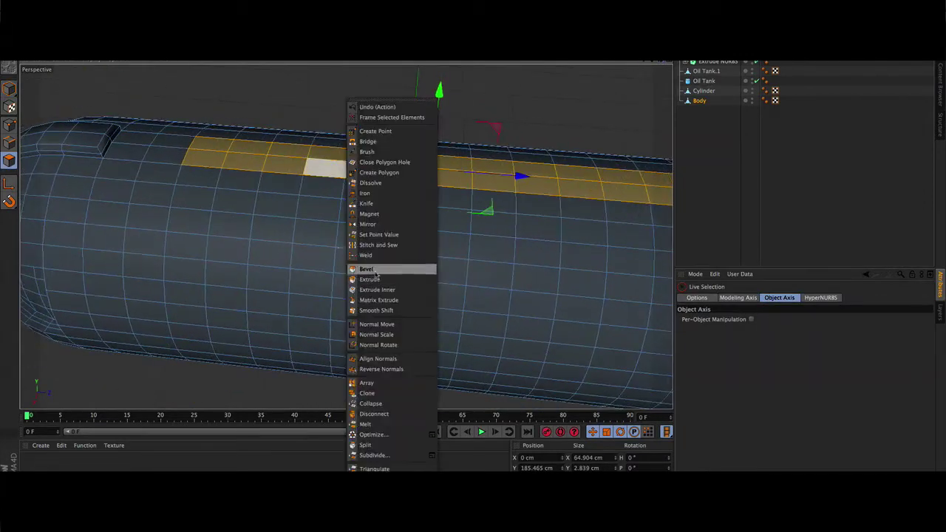
# Step: Extrude the Body's top polygon strip upward into a raised deck
pyautogui.click(497, 279)
pyautogui.moveTo(247, 118); pyautogui.dragTo(244, 89)
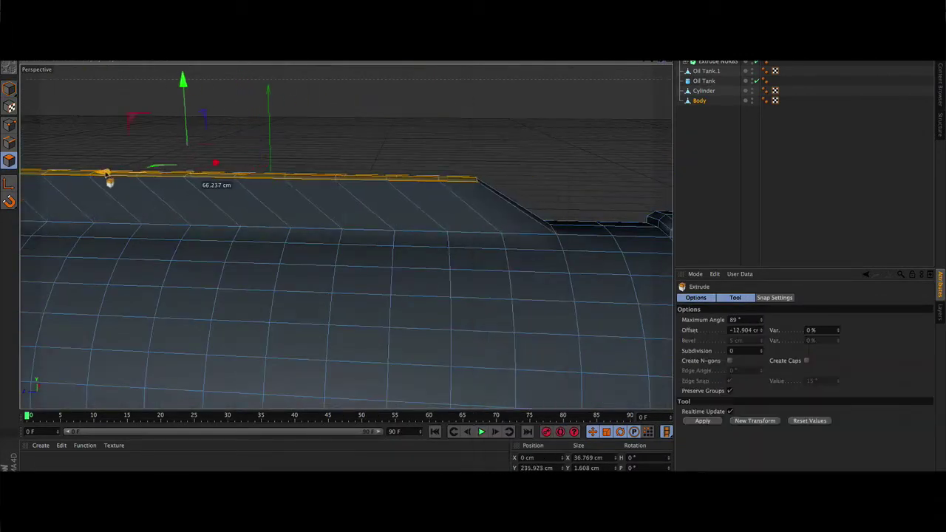
pyautogui.keyDown('alt'); pyautogui.moveTo(347, 236); pyautogui.dragTo(508, 214); pyautogui.keyUp('alt')
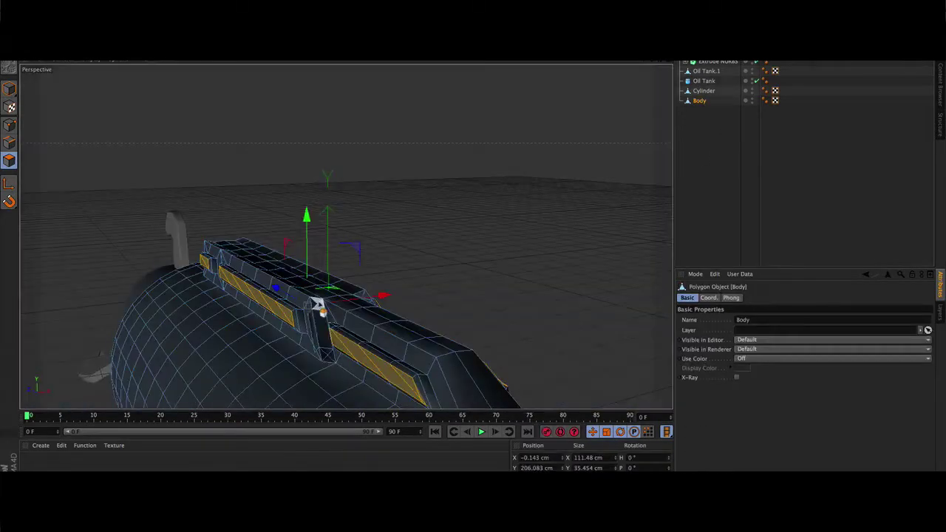
# Step: Disconnect the selected hull polygons and inset them
pyautogui.rightClick(332, 376)
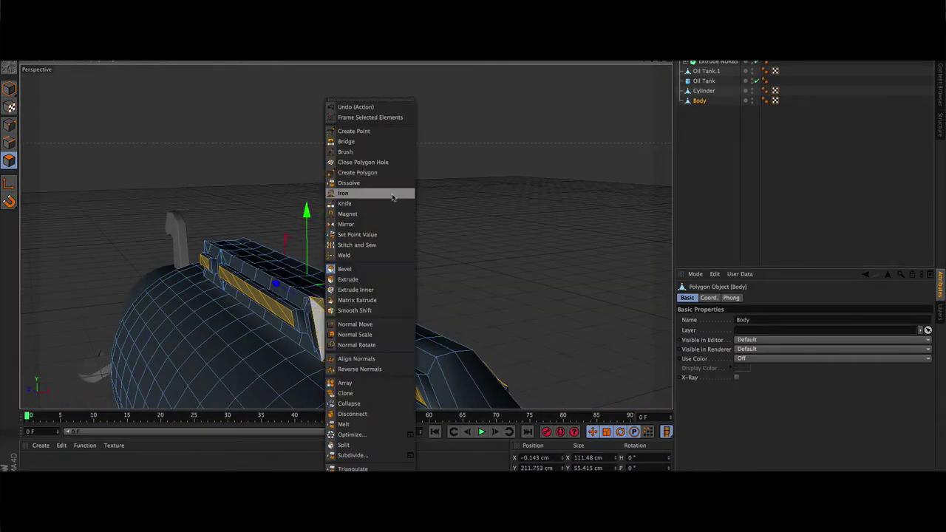
pyautogui.click(363, 414)
pyautogui.moveTo(529, 169)
pyautogui.keyDown('alt'); pyautogui.mouseDown()
pyautogui.moveTo(619, 192)
pyautogui.moveTo(427, 249)
pyautogui.mouseUp(); pyautogui.keyUp('alt')
pyautogui.rightClick(427, 249)
pyautogui.click(447, 276)
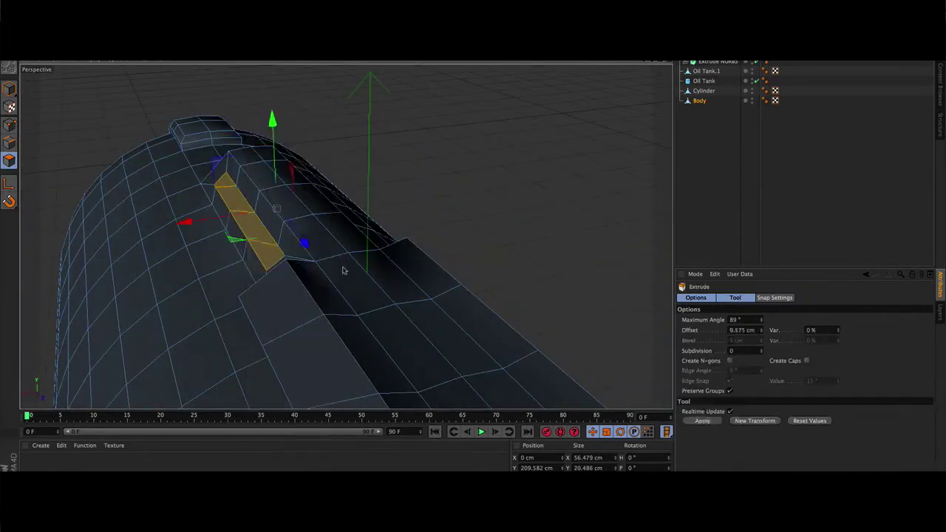
# Step: Bevel the slot polygons, then smooth-shift them inward into grooves
pyautogui.rightClick(623, 99)
pyautogui.click(643, 289)
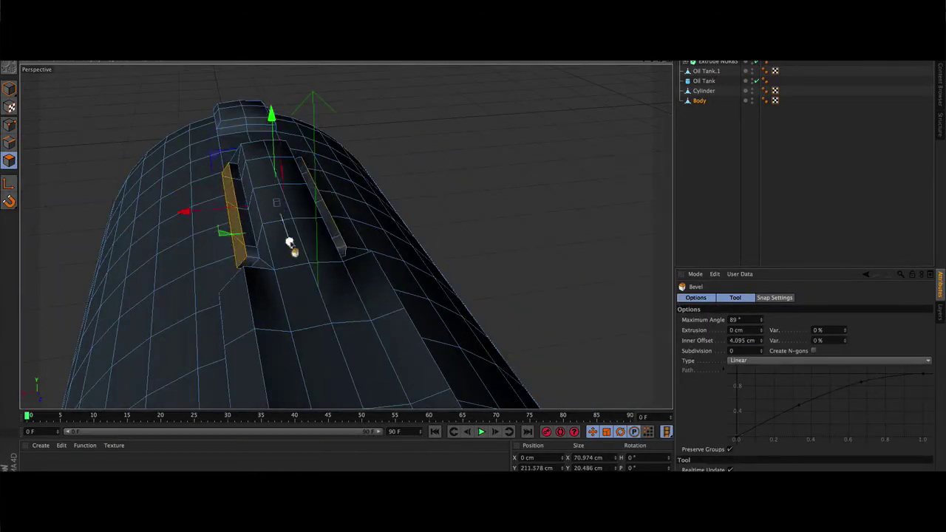
pyautogui.keyDown('alt'); pyautogui.moveTo(289, 244); pyautogui.dragTo(345, 236); pyautogui.keyUp('alt')
pyautogui.press('m')
pyautogui.press('y')
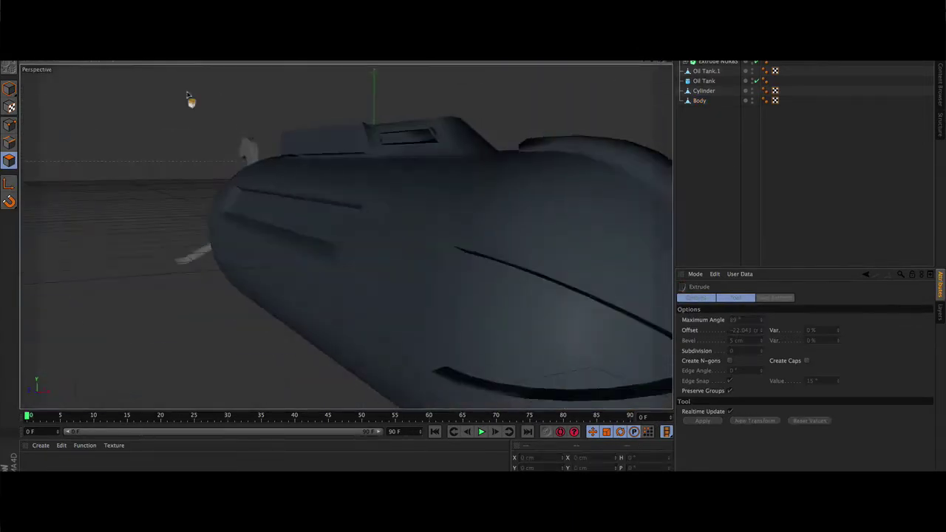
# Step: Add a thin cylinder rail, about 689 cm high with 11.586 cm radius, along the side groove
pyautogui.click(360, 68)
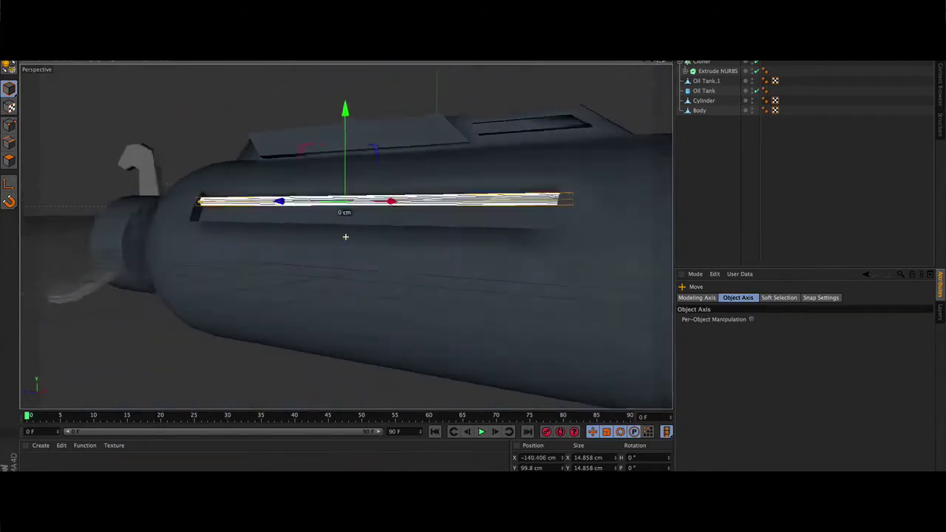
pyautogui.keyDown('alt'); pyautogui.moveTo(346, 237); pyautogui.dragTo(378, 227); pyautogui.keyUp('alt')
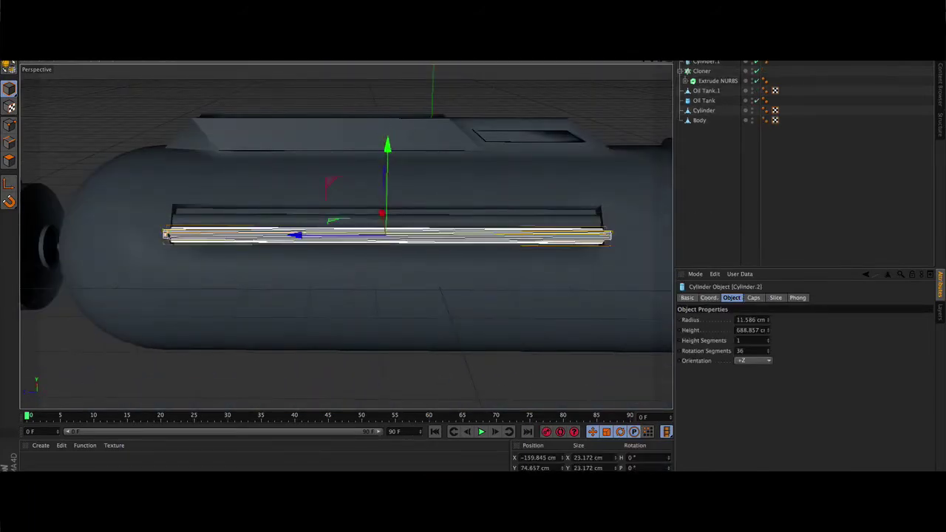
pyautogui.keyDown('alt'); pyautogui.moveTo(382, 216); pyautogui.dragTo(294, 225); pyautogui.keyUp('alt')
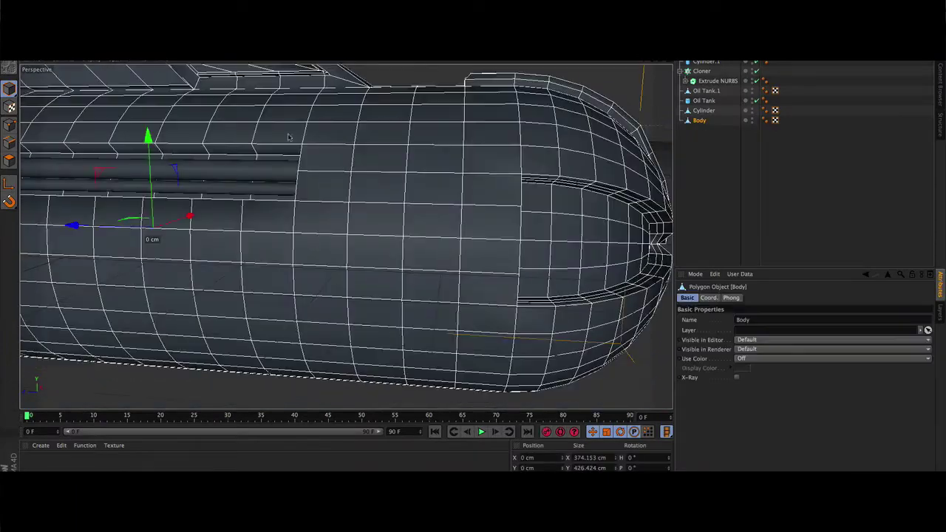
# Step: Loop-select a polygon ring near the Body's nose, inset it, and extrude it outward into a band
pyautogui.click(8, 160)
pyautogui.click(104, 69)
pyautogui.click(422, 211)
pyautogui.keyDown('alt'); pyautogui.moveTo(422, 212); pyautogui.dragTo(347, 244); pyautogui.keyUp('alt')
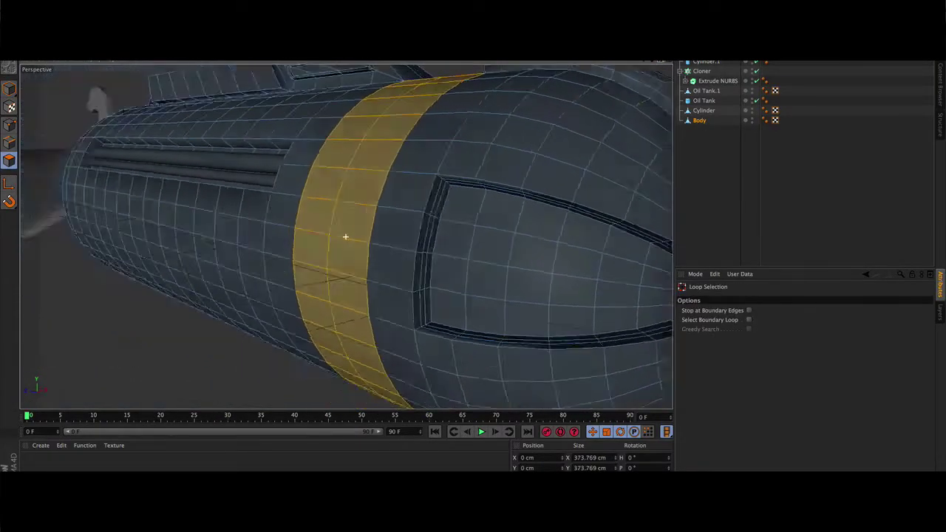
pyautogui.rightClick(384, 96)
pyautogui.click(437, 308)
pyautogui.press('i')
pyautogui.rightClick(367, 102)
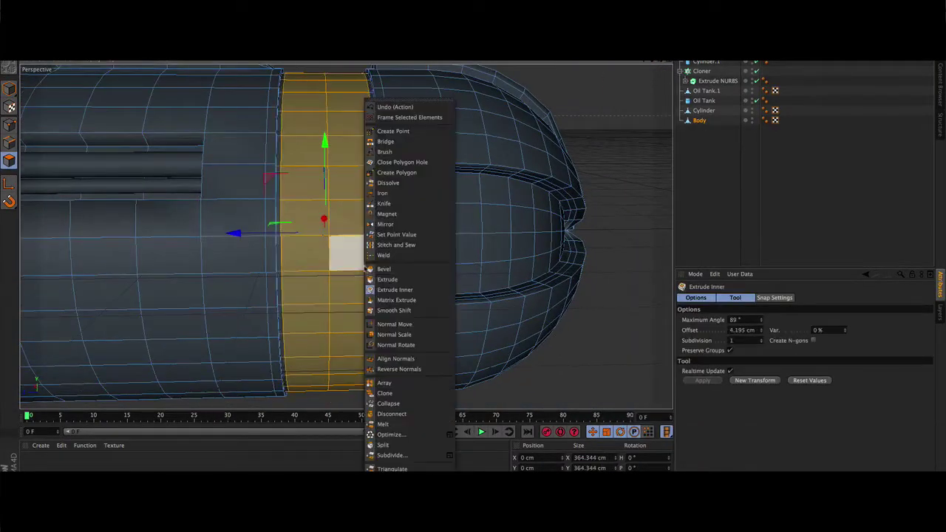
pyautogui.click(387, 280)
pyautogui.keyDown('alt'); pyautogui.moveTo(388, 280); pyautogui.dragTo(348, 156); pyautogui.keyUp('alt')
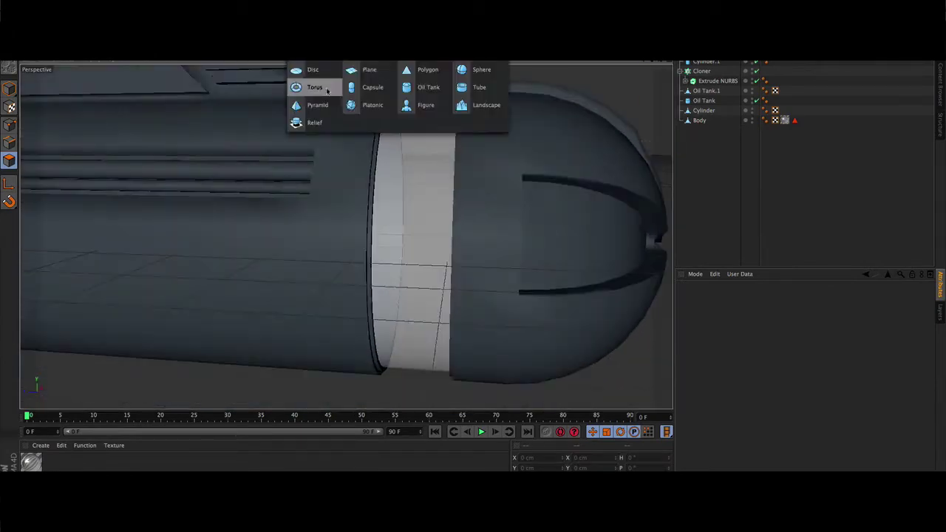
# Step: Add a cylinder, test-render with a light, then delete the light
pyautogui.click(750, 361)
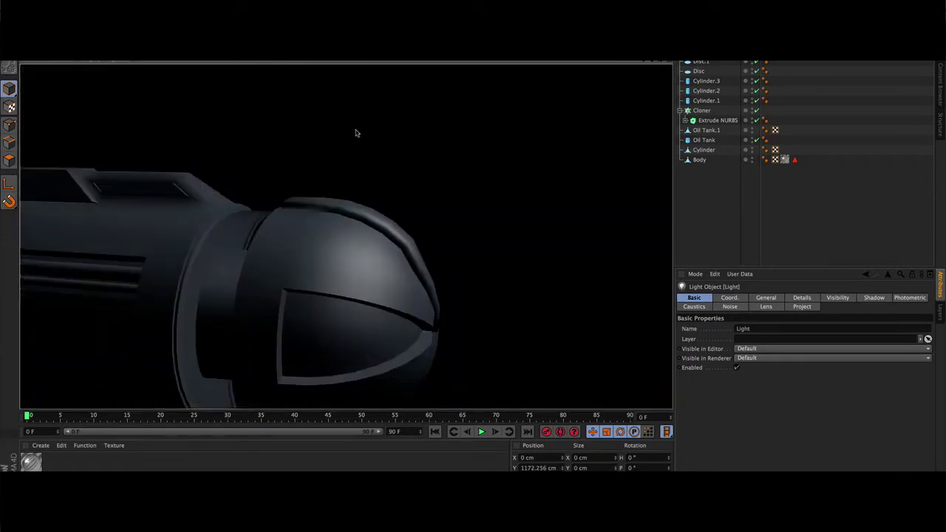
pyautogui.press('Delete')
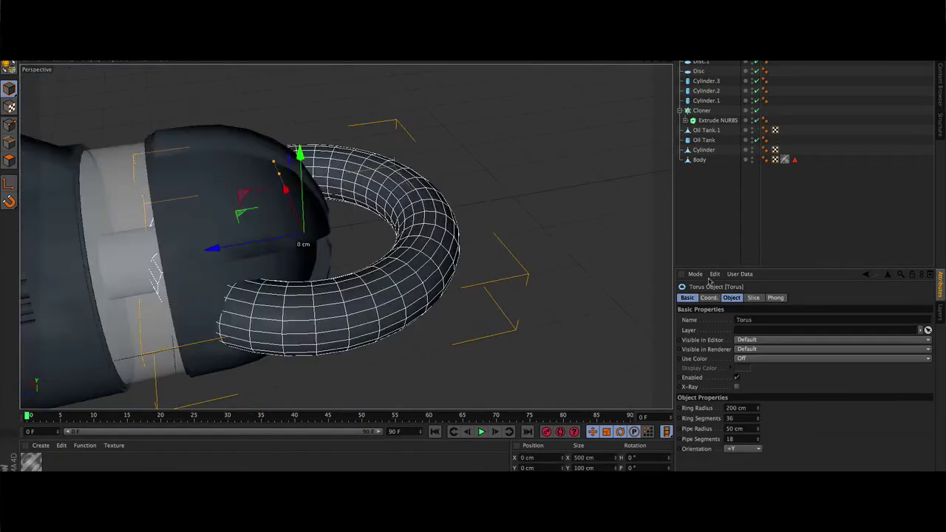
# Step: Change the torus's facing axis, then scroll down the Facebook feed in the browser
pyautogui.click(743, 449)
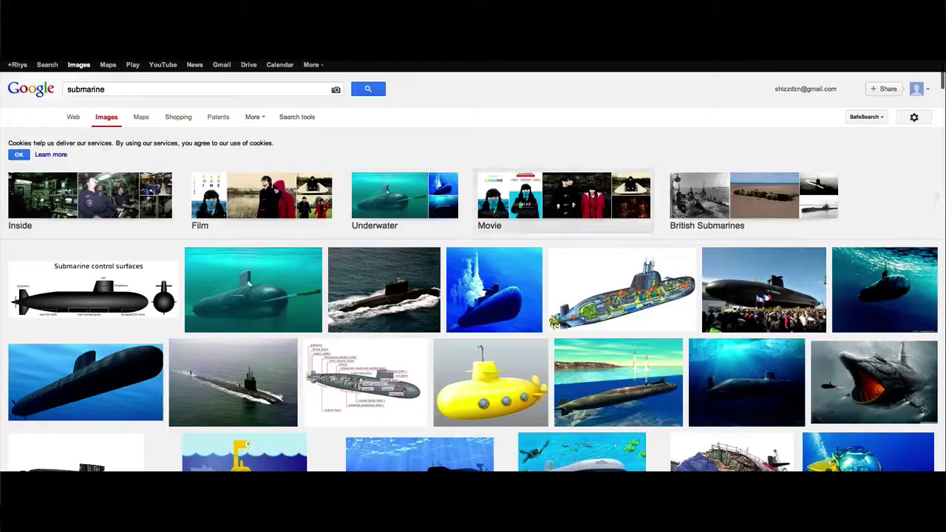
pyautogui.scroll(-2, 447, 337)
pyautogui.scroll(-3, 446, 337)
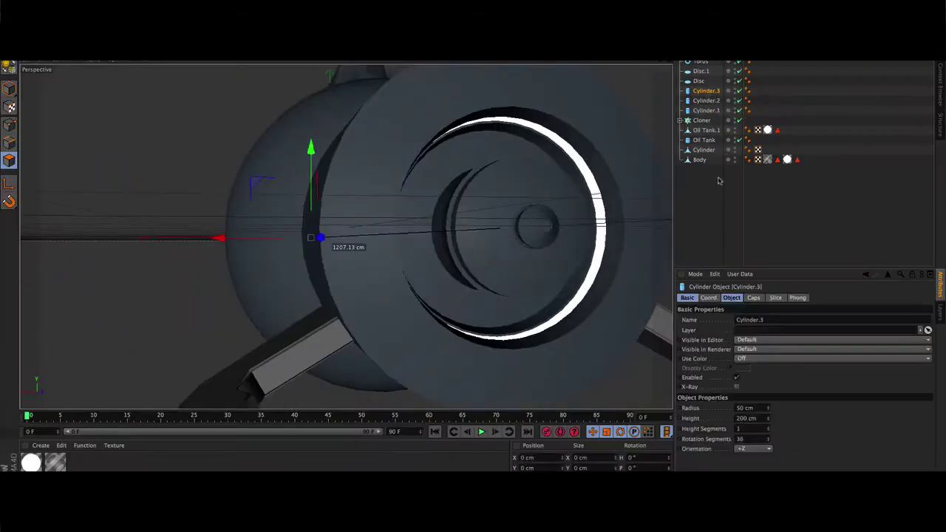
# Step: Add a second Torus to the submarine from the primitives menu
pyautogui.click(392, 63)
pyautogui.click(315, 88)
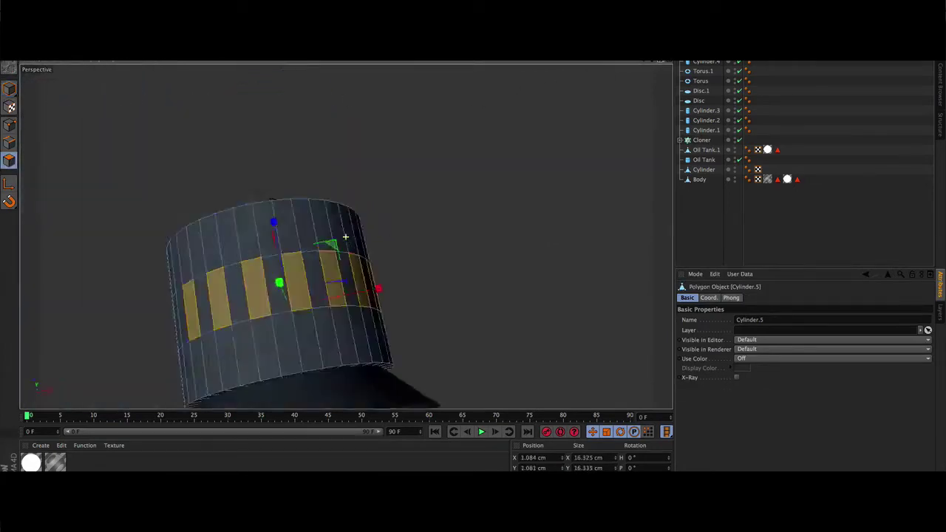
# Step: Matrix-extrude and extrude the cylinder's striped polygons into repeated spiky segments
pyautogui.rightClick(531, 304)
pyautogui.click(531, 304)
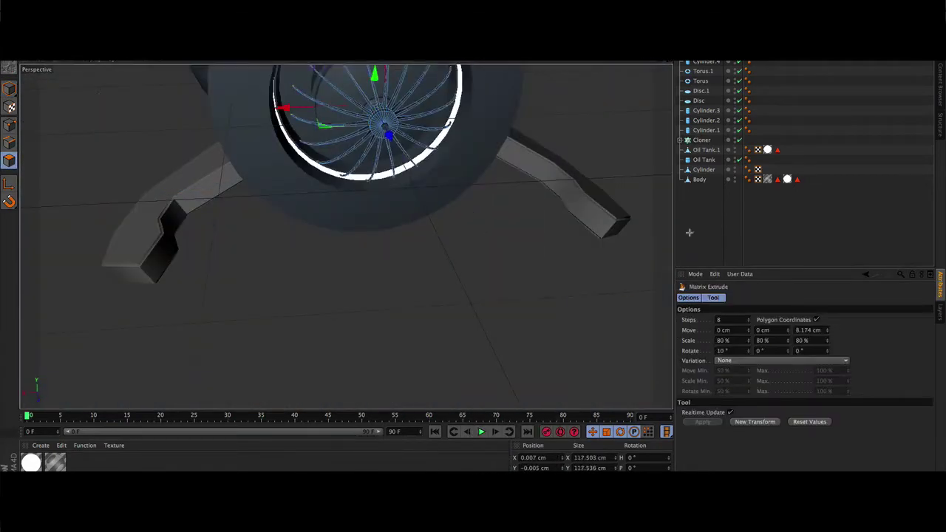
pyautogui.keyDown('alt'); pyautogui.moveTo(531, 304); pyautogui.dragTo(521, 120); pyautogui.keyUp('alt')
pyautogui.rightClick(584, 303)
pyautogui.click(567, 279)
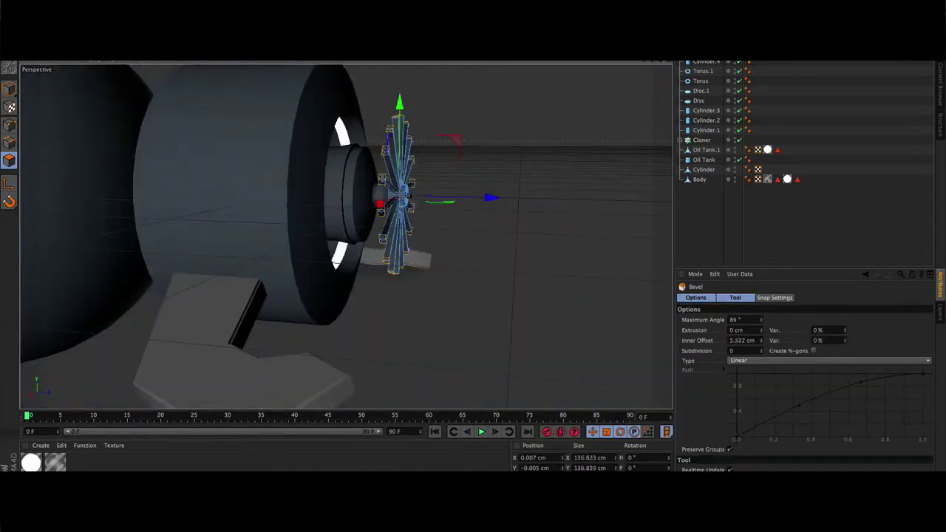
pyautogui.rightClick(588, 283)
pyautogui.click(596, 300)
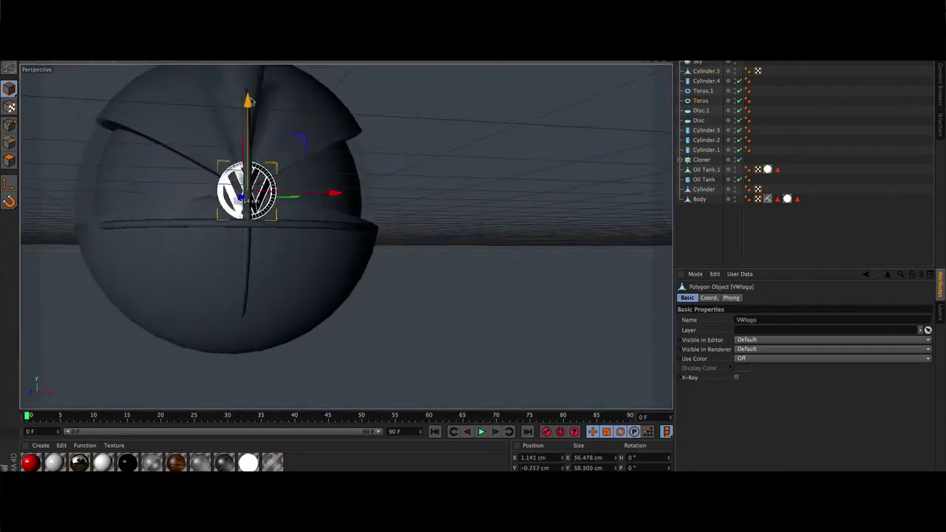
# Step: Drag the VW logo down along its Y axis to sit lower on the nose
pyautogui.moveTo(249, 101); pyautogui.dragTo(249, 185)
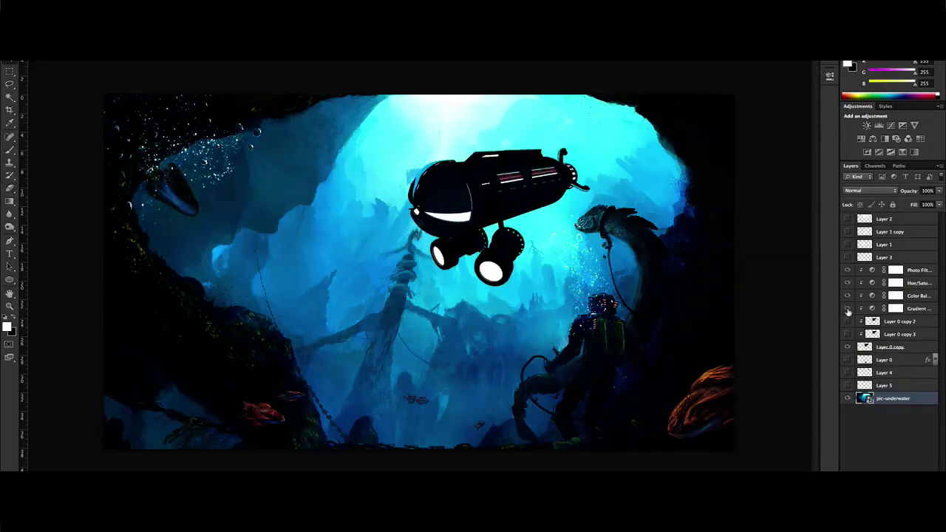
# Step: Make the hidden layers visible and move Color Fill 1 (#112827, Exclusion 27%) to the top
pyautogui.moveTo(848, 312); pyautogui.dragTo(847, 360)
pyautogui.moveTo(848, 257); pyautogui.dragTo(848, 219)
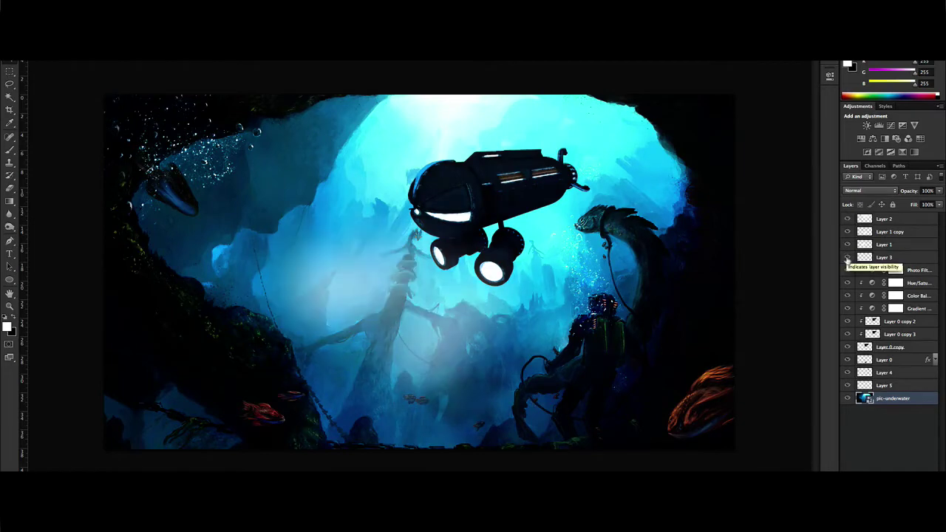
pyautogui.click(897, 220)
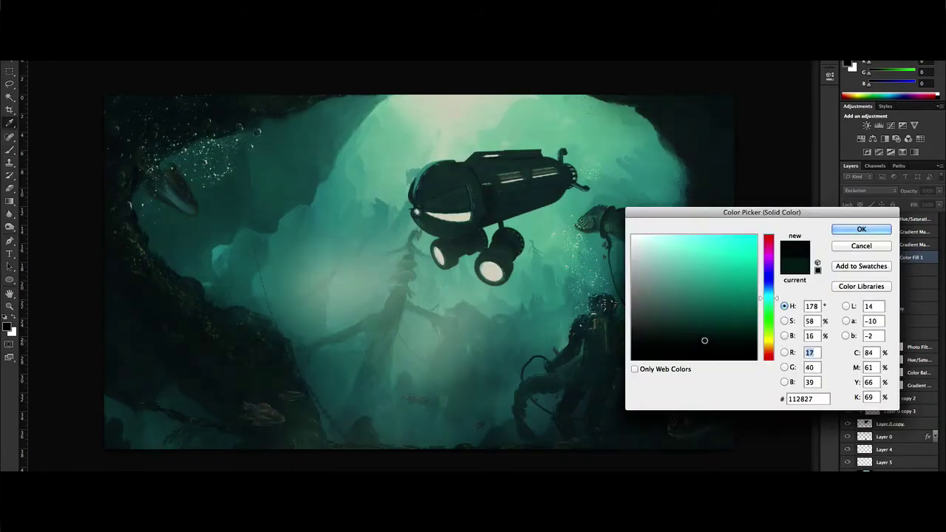
pyautogui.hotkey('ctrl', 'shift', ']')
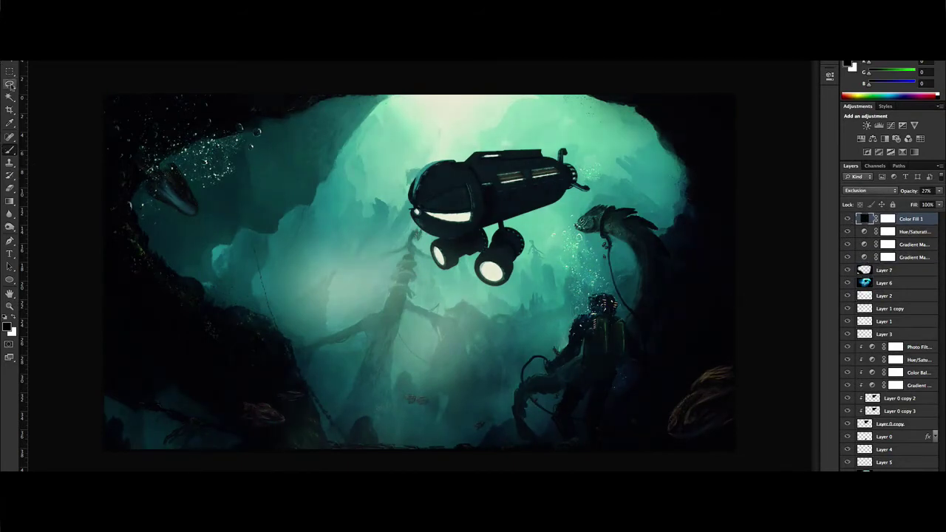
# Step: Add the 'a college project' subtitle under the title and give it a new font
pyautogui.moveTo(446, 396); pyautogui.dragTo(566, 397)
pyautogui.write('SUBMARINE')
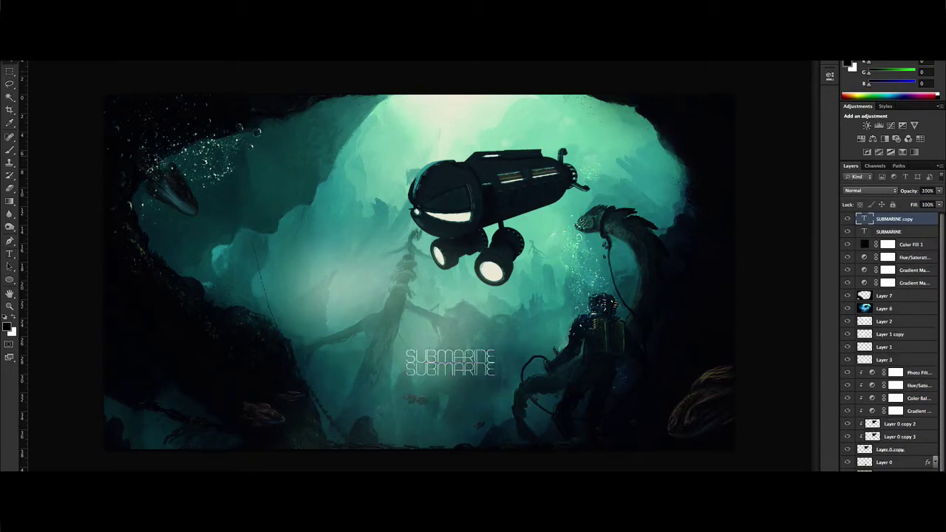
pyautogui.write('A COLLEGE PROJECT')
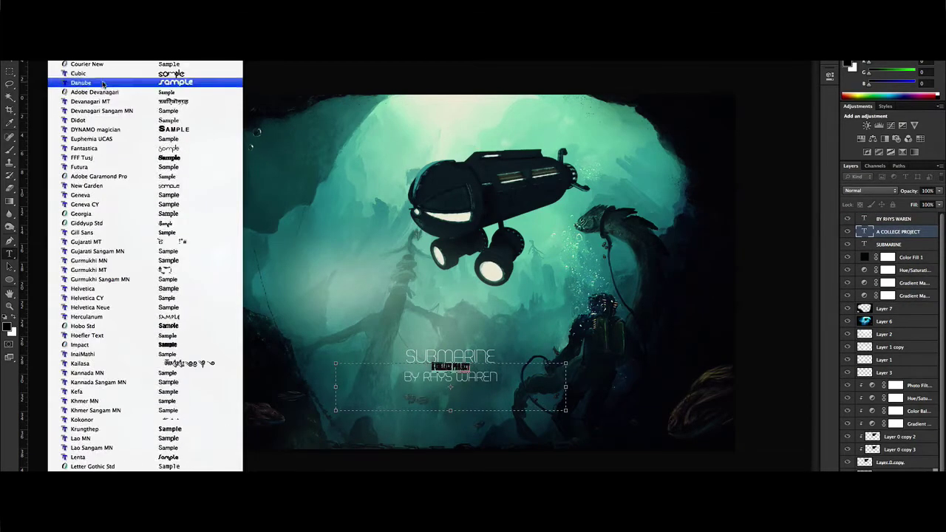
pyautogui.scroll(-5, 142, 120)
pyautogui.scroll(5, 142, 121)
pyautogui.click(191, 231)
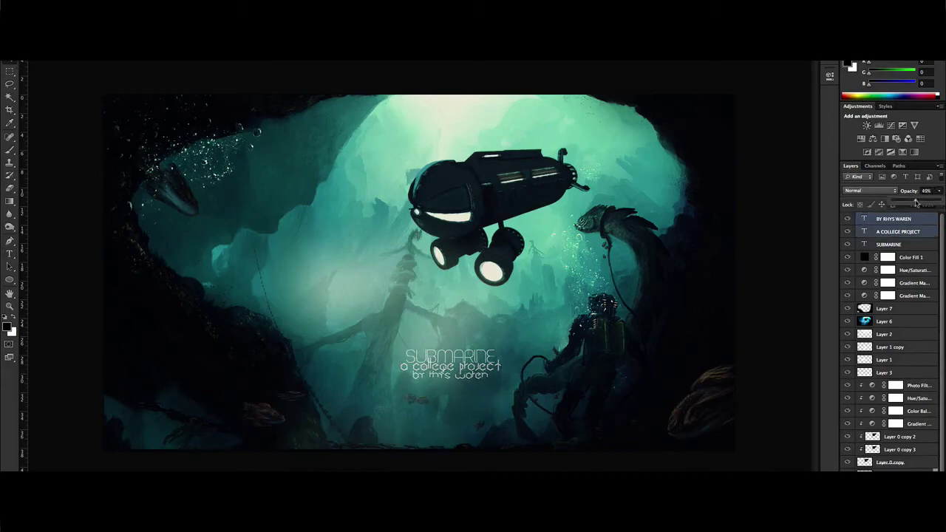
# Step: Change the author credit line beneath the subtitle to a script font
pyautogui.click(128, 70)
pyautogui.scroll(1, 128, 74)
pyautogui.scroll(2, 128, 75)
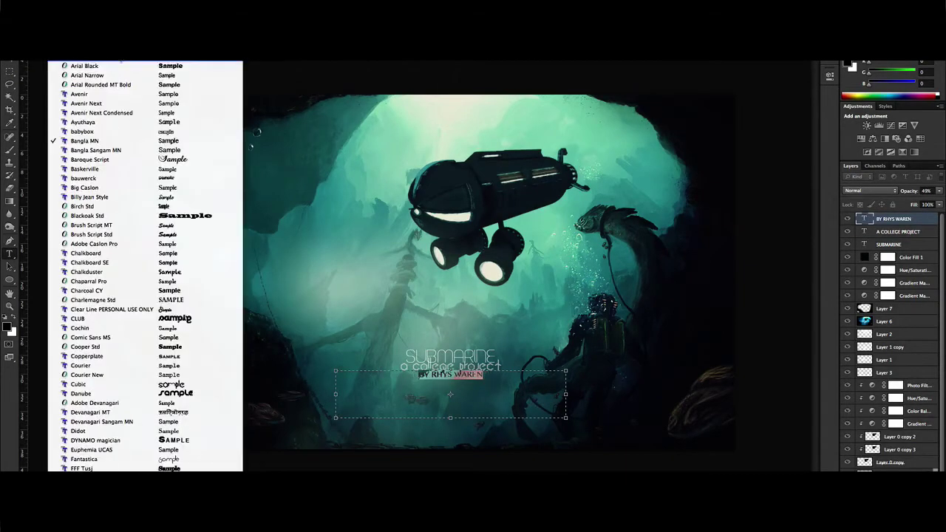
pyautogui.scroll(-10, 111, 221)
pyautogui.scroll(-10, 102, 306)
pyautogui.scroll(-2, 102, 306)
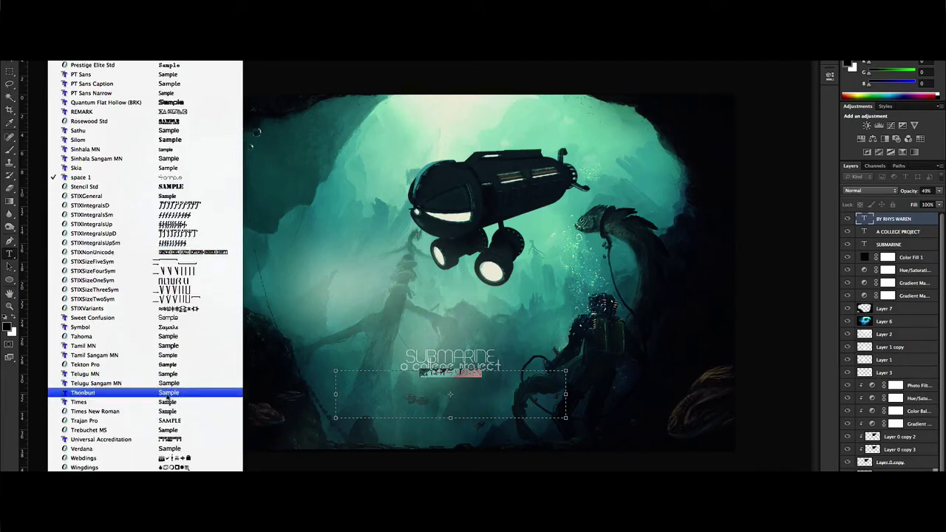
pyautogui.click(104, 389)
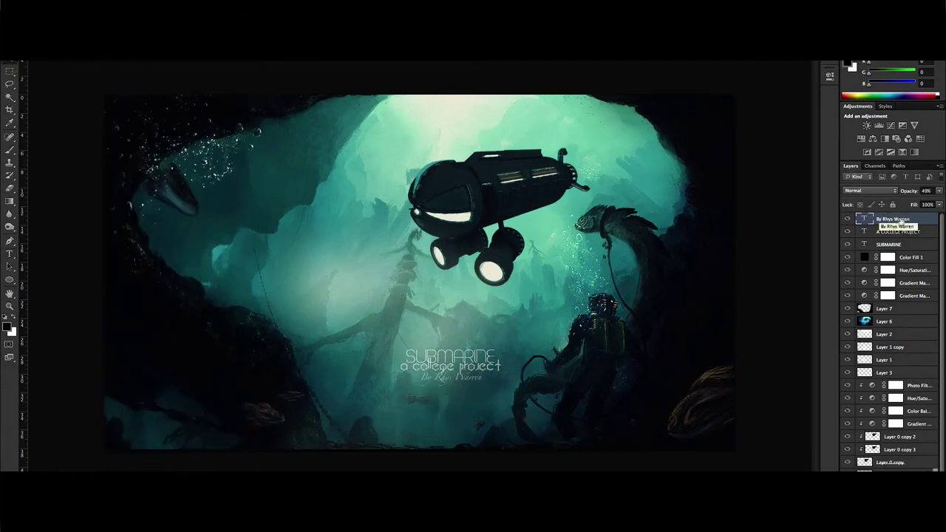
# Step: Lower the title and credit line to the image bottom and add an empty layer for the box
pyautogui.moveTo(497, 393)
pyautogui.mouseDown()
pyautogui.moveTo(480, 398)
pyautogui.moveTo(465, 445)
pyautogui.moveTo(477, 392)
pyautogui.mouseUp()
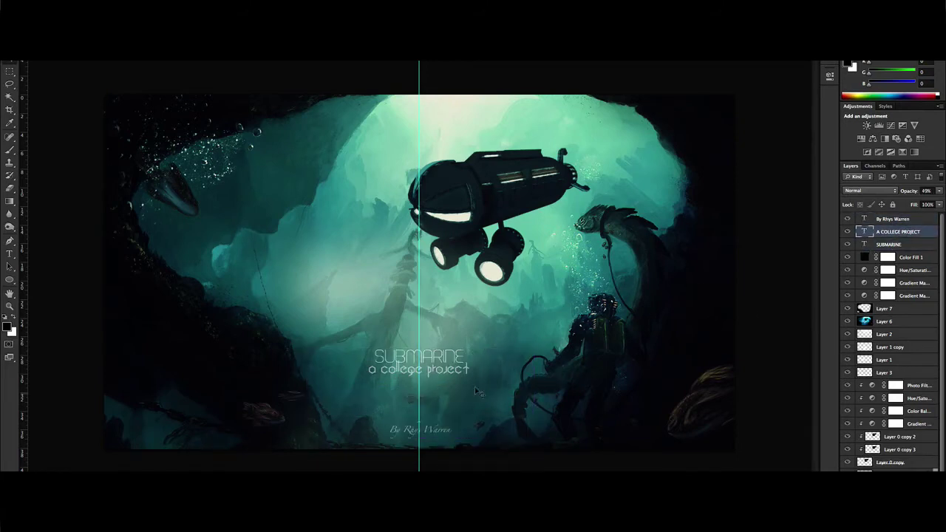
pyautogui.moveTo(418, 357); pyautogui.dragTo(419, 408)
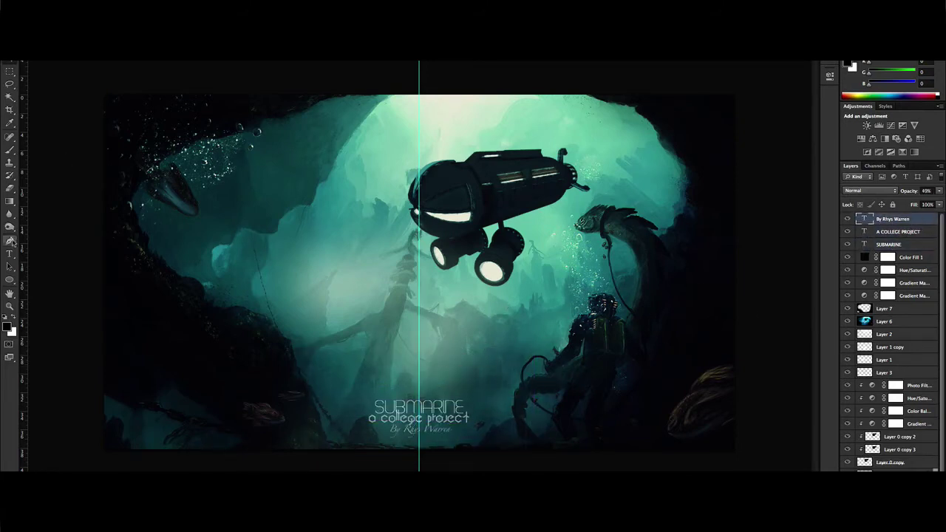
pyautogui.rightClick(454, 311)
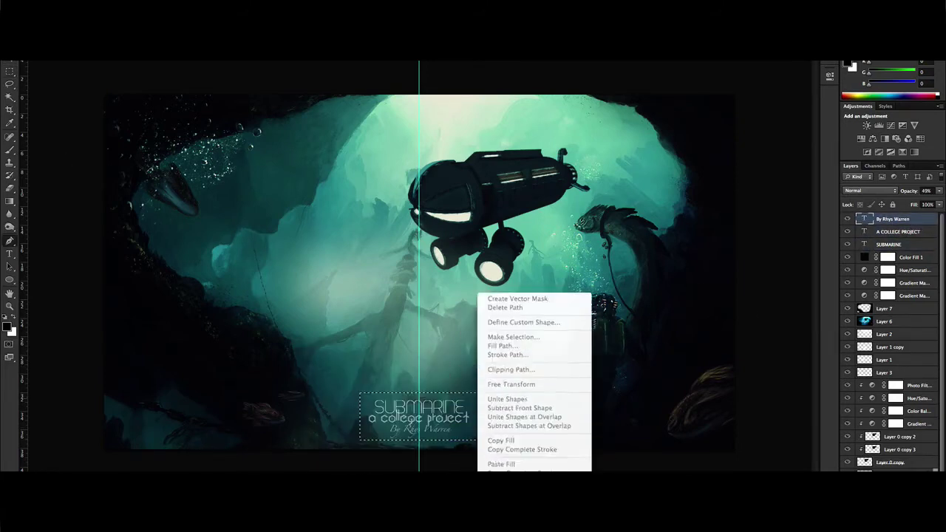
pyautogui.rightClick(407, 311)
pyautogui.press('b')
pyautogui.rightClick(208, 219)
pyautogui.press('Escape')
pyautogui.rightClick(412, 375)
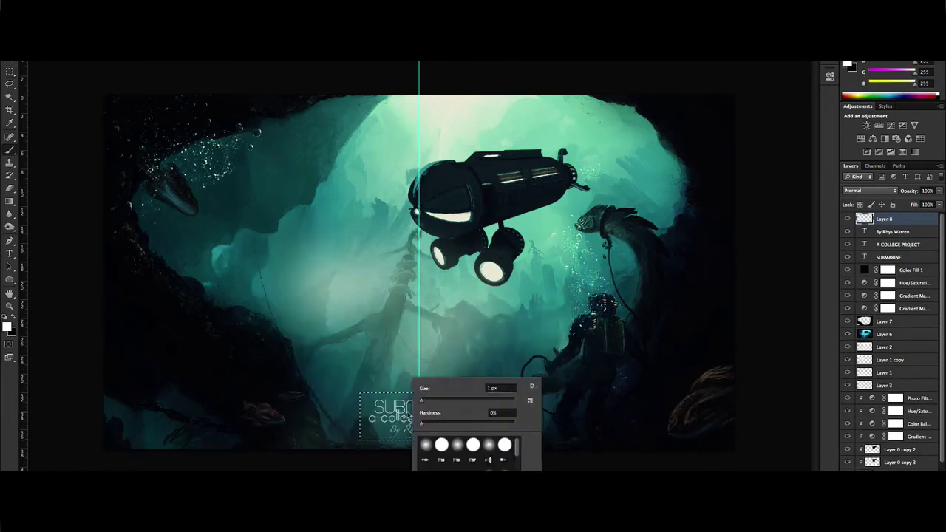
pyautogui.press('Escape')
# Step: Stroke the box selection around the title block in white, then deselect
pyautogui.click(454, 301)
pyautogui.click(525, 183)
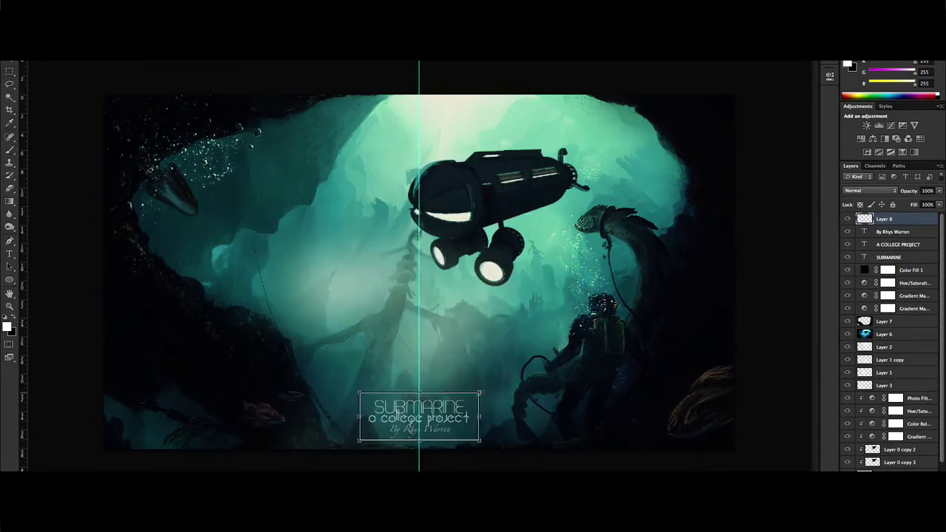
pyautogui.hotkey('ctrl', 'd')
# Step: Save the image as Submarine.png, replacing the existing file
pyautogui.hotkey('ctrl', 'shift', 's')
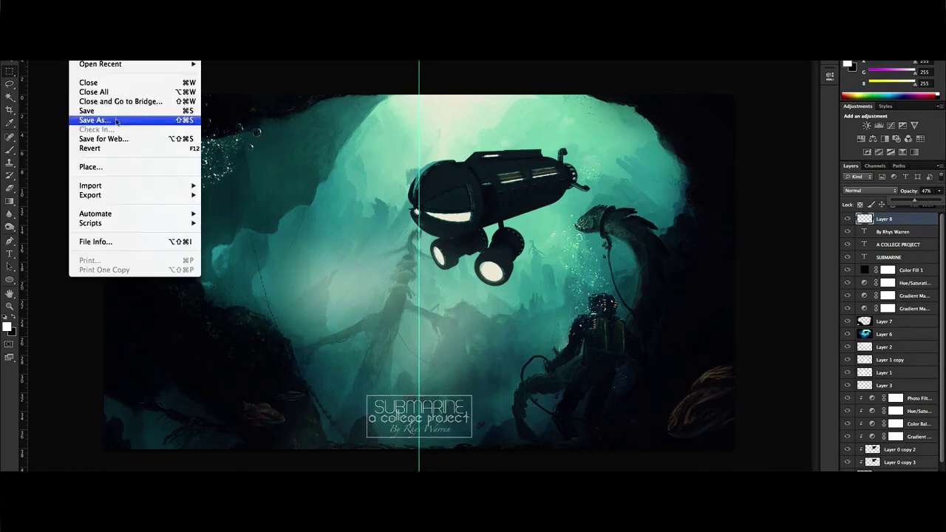
pyautogui.press('Return')
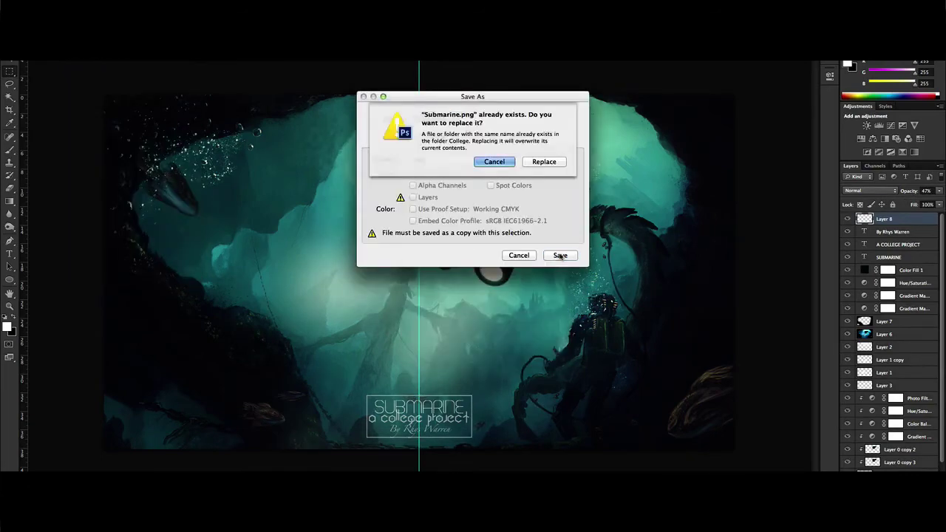
pyautogui.press('Return')
pyautogui.click(560, 255)
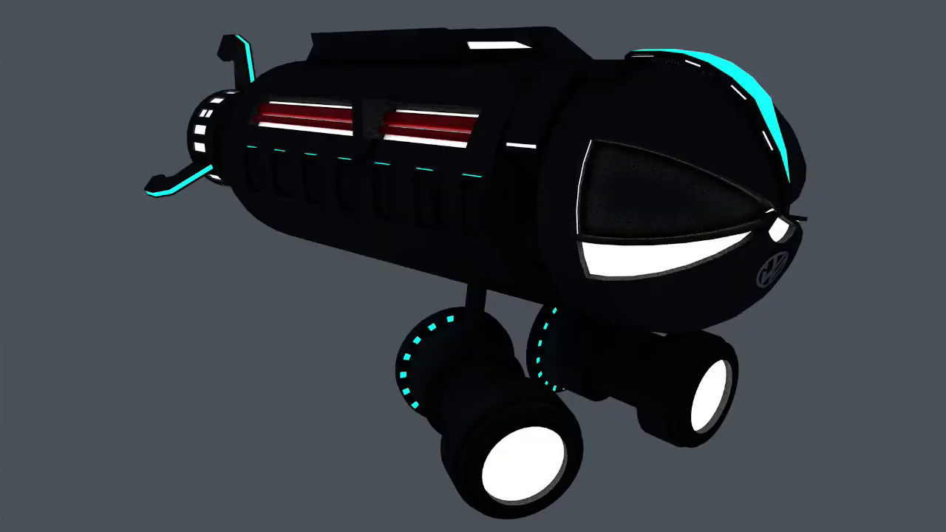